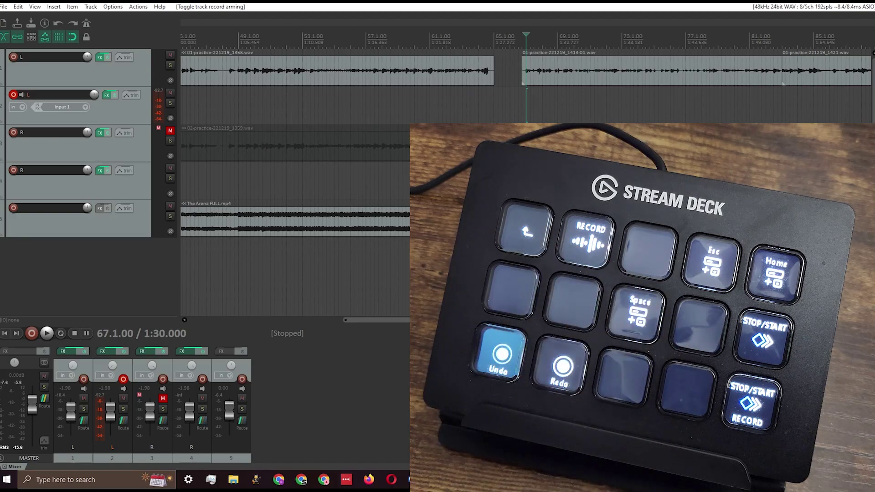
# Step: Test REAPER playback and recording, undo the recorded take, and clear a time selection
pyautogui.press('space')
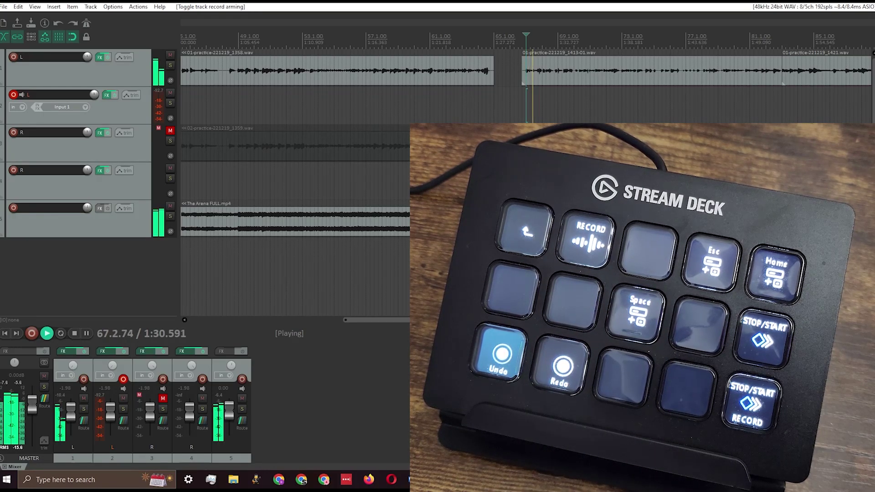
pyautogui.press('space')
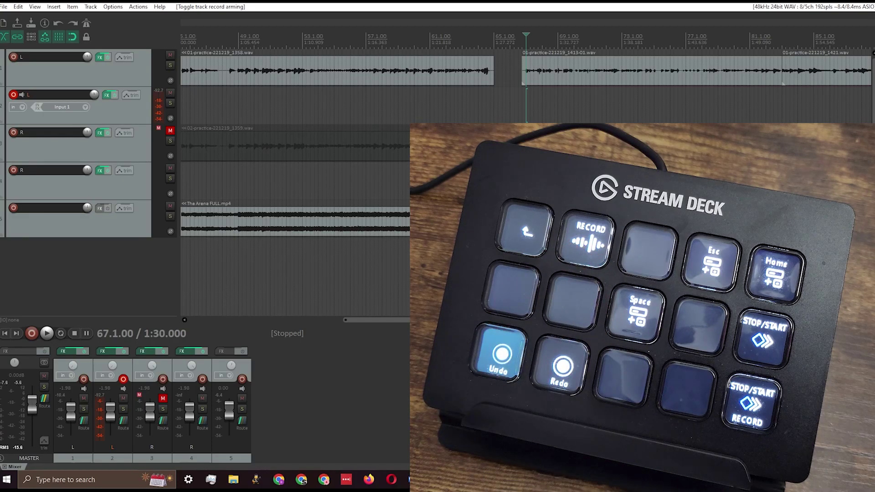
pyautogui.hotkey('ctrl', 'r')
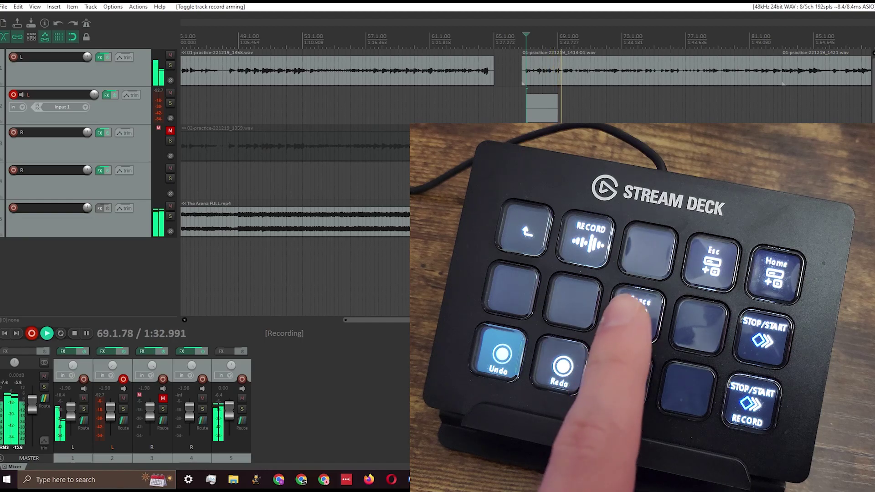
pyautogui.press('space')
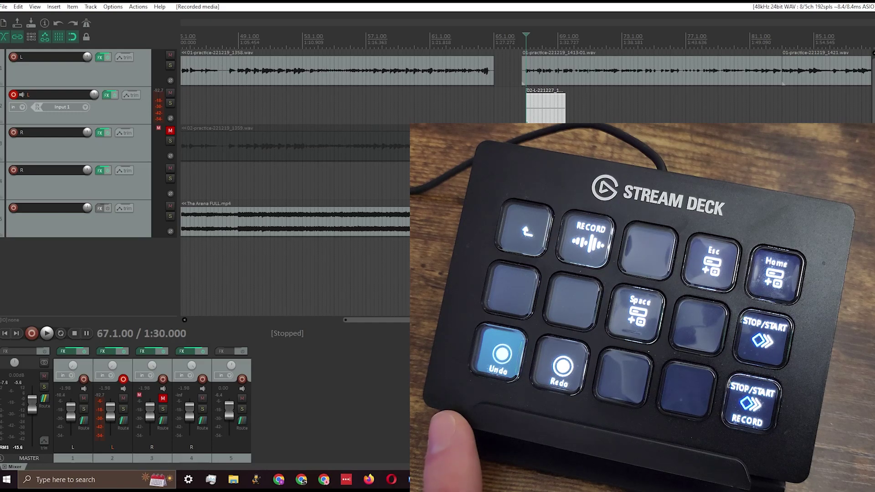
pyautogui.hotkey('ctrl', 'z')
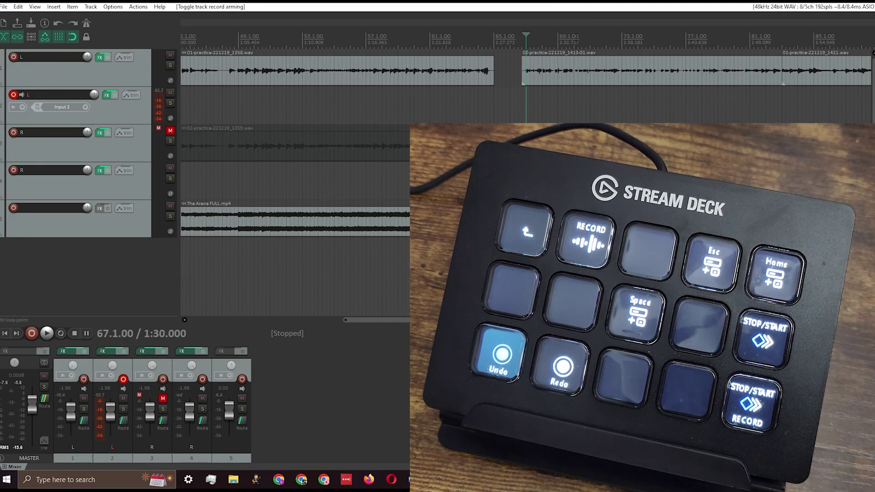
pyautogui.moveTo(574, 45); pyautogui.dragTo(603, 33)
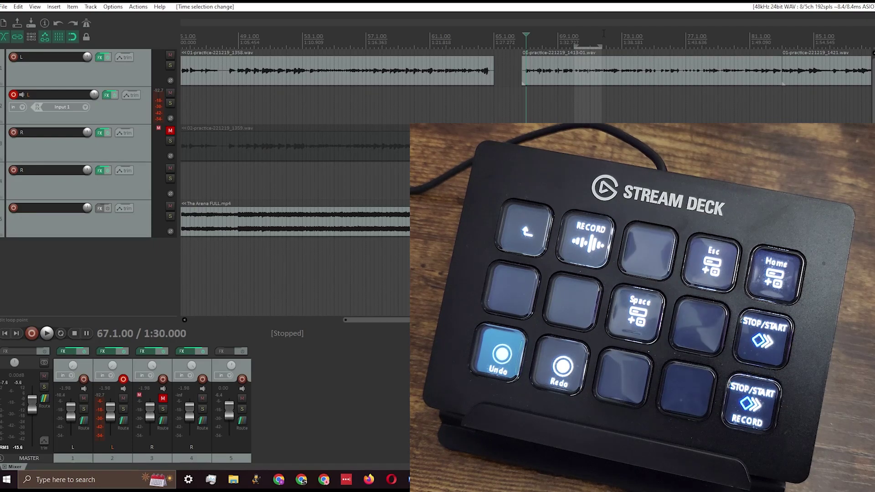
pyautogui.press('Escape')
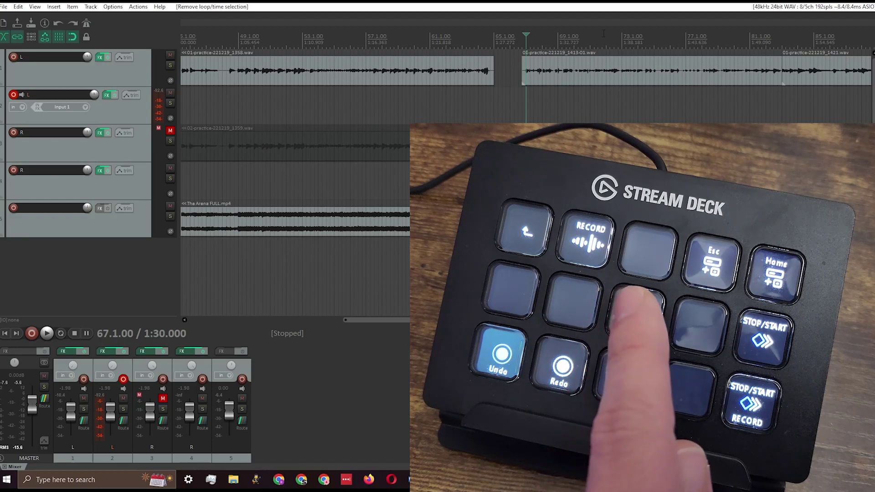
# Step: Play, restart and stop the project from the start, then turn the metronome on
pyautogui.press('space')
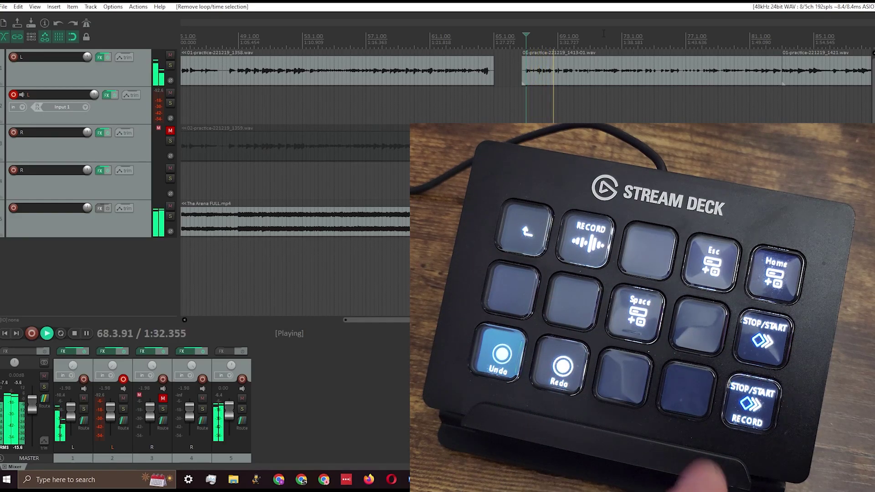
pyautogui.press('space')
pyautogui.press('space')
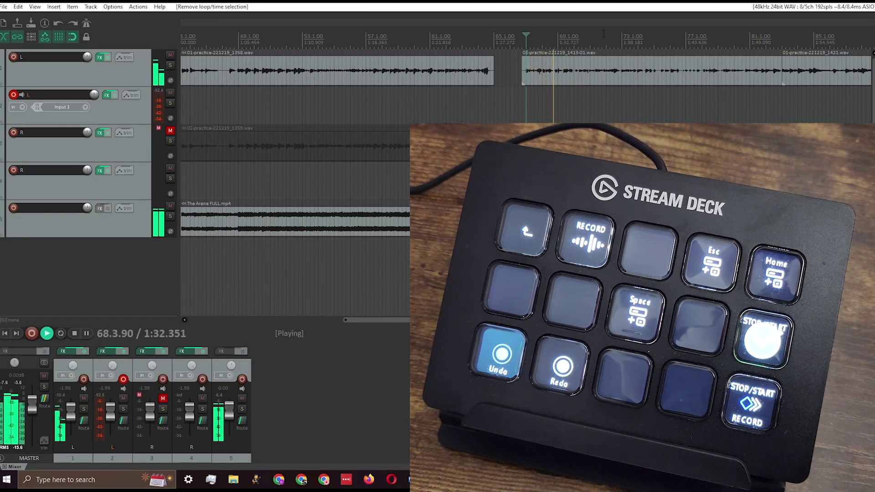
pyautogui.press('space')
pyautogui.hotkey('ctrl', 'alt', 'm')
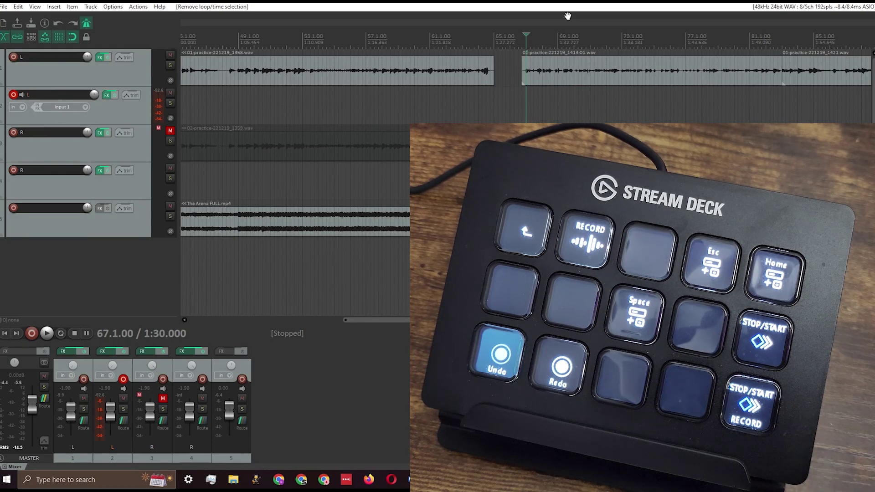
# Step: Record a take on track 2, restart the recording from the start, then stop with Space
pyautogui.hotkey('ctrl', 'r')
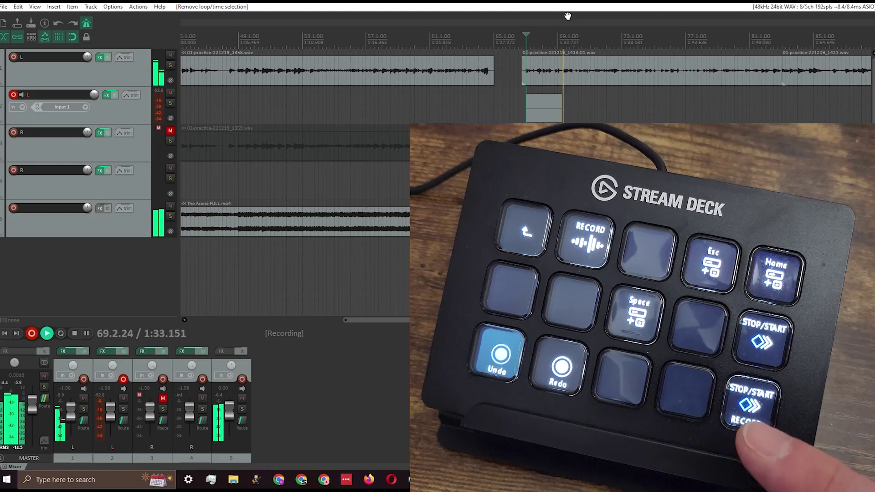
pyautogui.hotkey('ctrl', 'r')
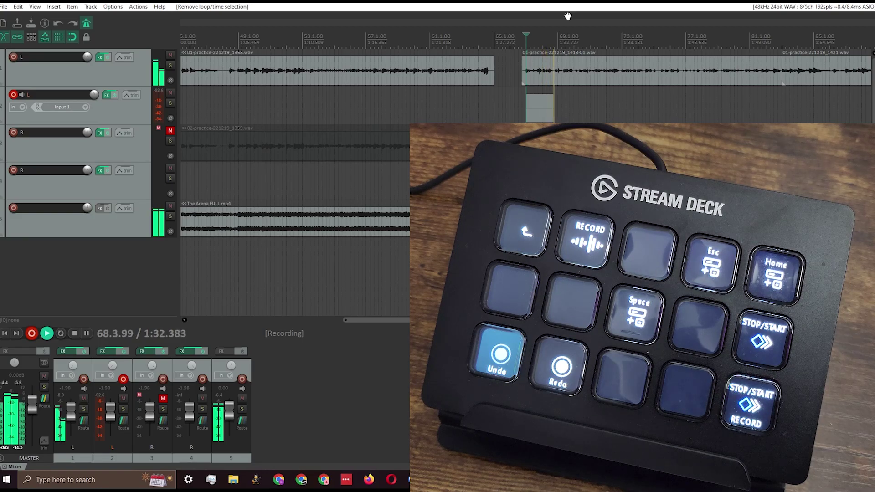
pyautogui.press('space')
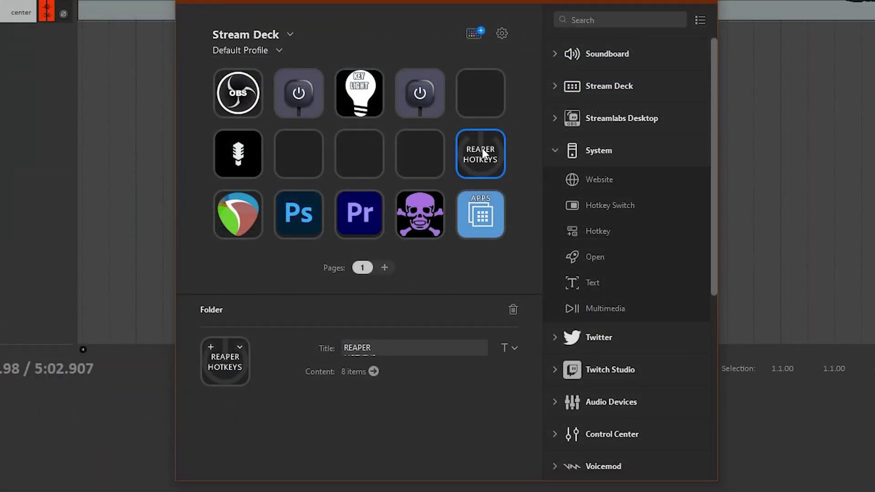
# Step: Make the empty key a folder titled 'REAPER HOTKEYS' and open it
pyautogui.click(417, 146)
pyautogui.rightClick(416, 146)
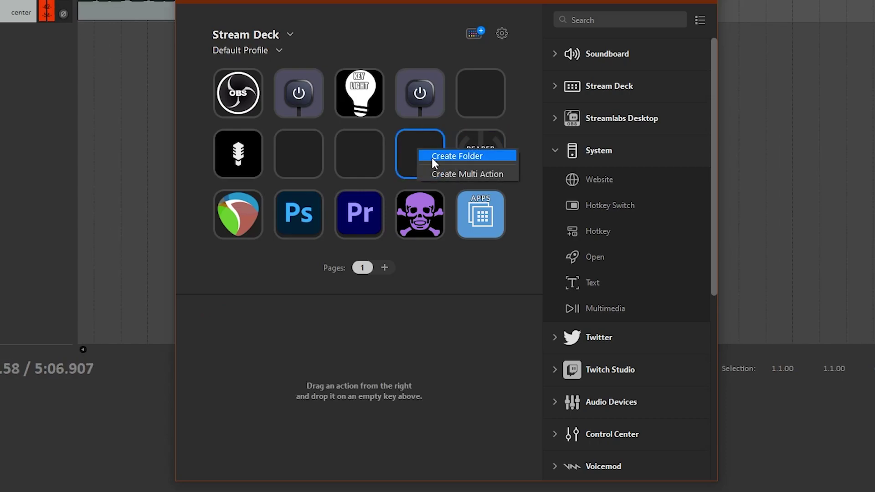
pyautogui.click(431, 157)
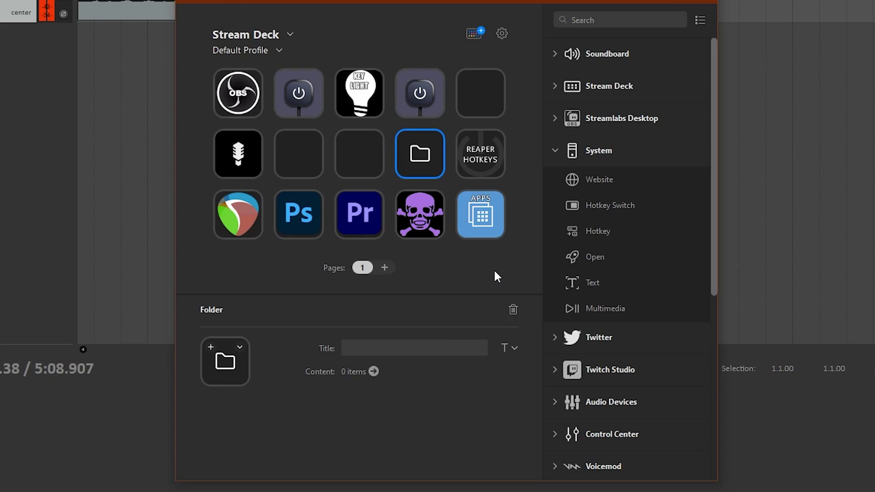
pyautogui.press('capslock')
pyautogui.write('REAPER ')
pyautogui.write('HOTKEYS')
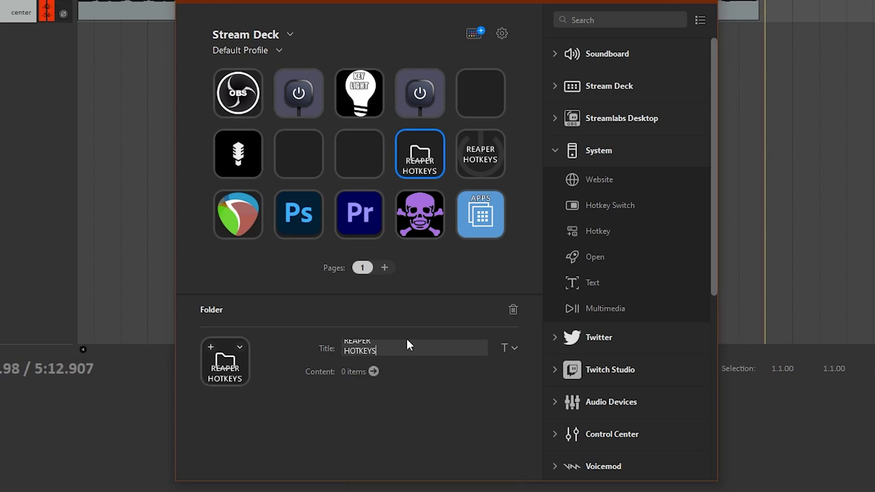
pyautogui.doubleClick(407, 157)
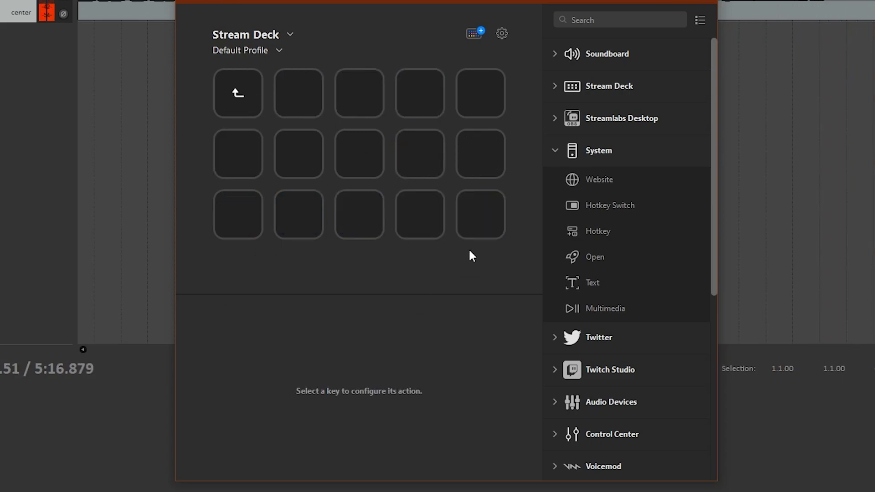
# Step: Add System Hotkey keys sending Ctrl+R, Escape and Home to the folder
pyautogui.click(302, 91)
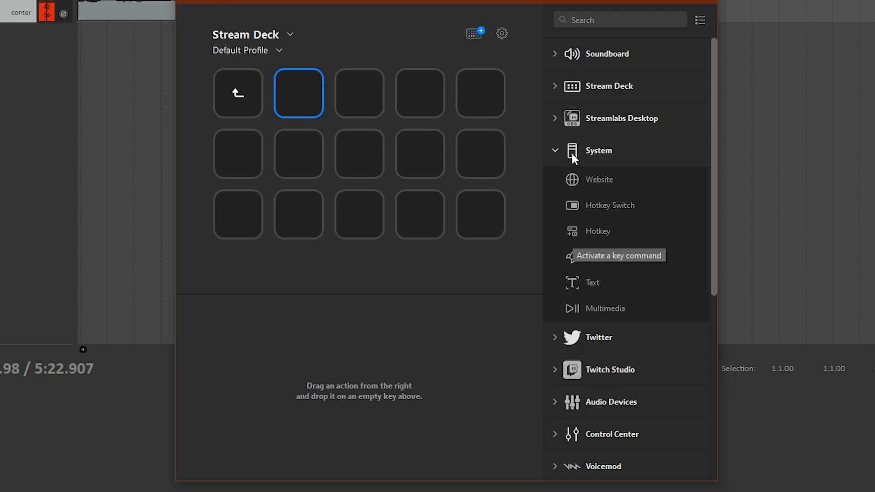
pyautogui.moveTo(590, 231); pyautogui.dragTo(293, 104)
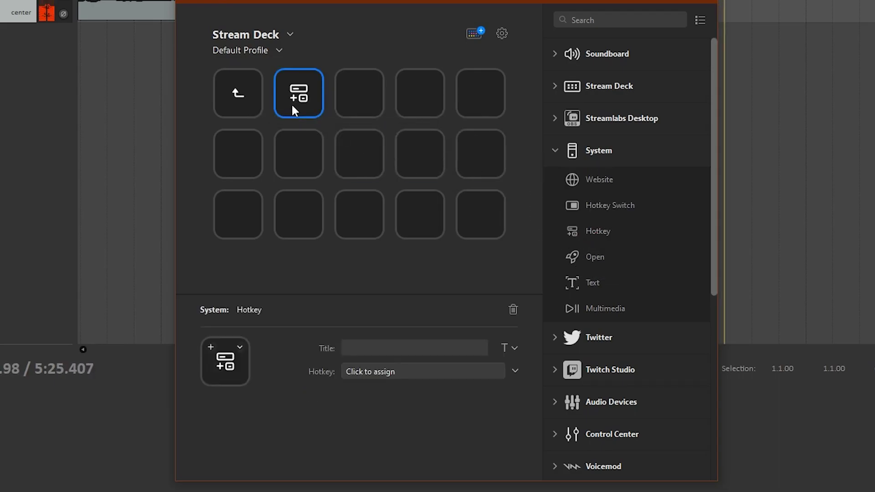
pyautogui.click(382, 373)
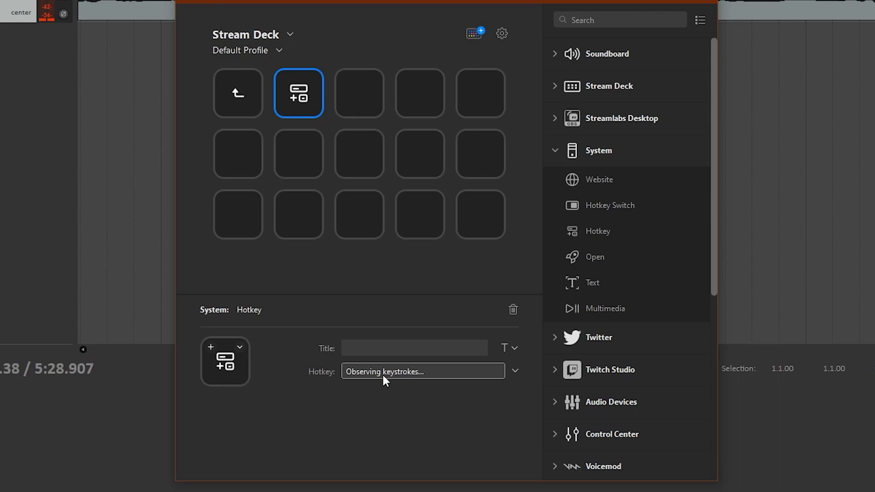
pyautogui.hotkey('ctrl', 'r')
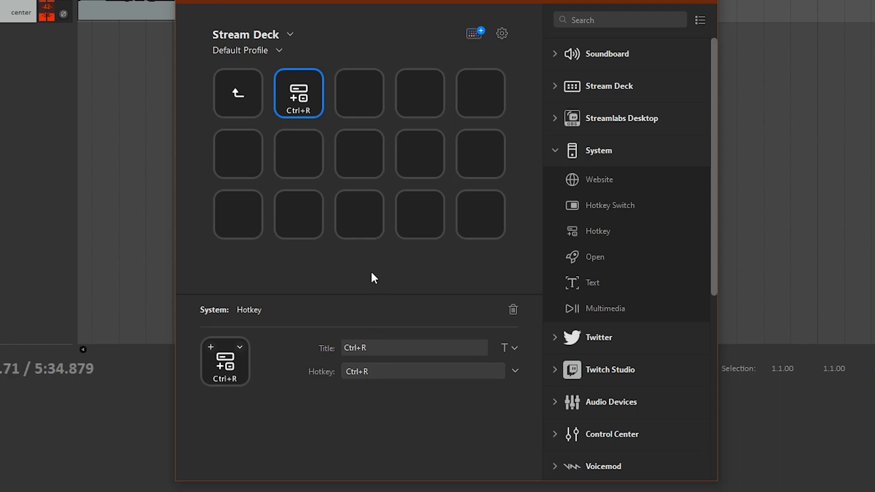
pyautogui.moveTo(603, 233); pyautogui.dragTo(431, 96)
pyautogui.moveTo(576, 230); pyautogui.dragTo(469, 102)
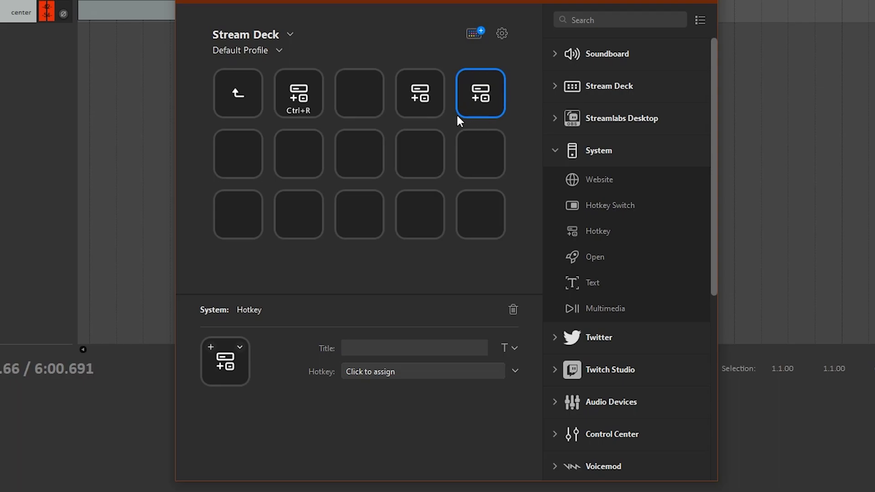
pyautogui.click(421, 102)
pyautogui.click(373, 371)
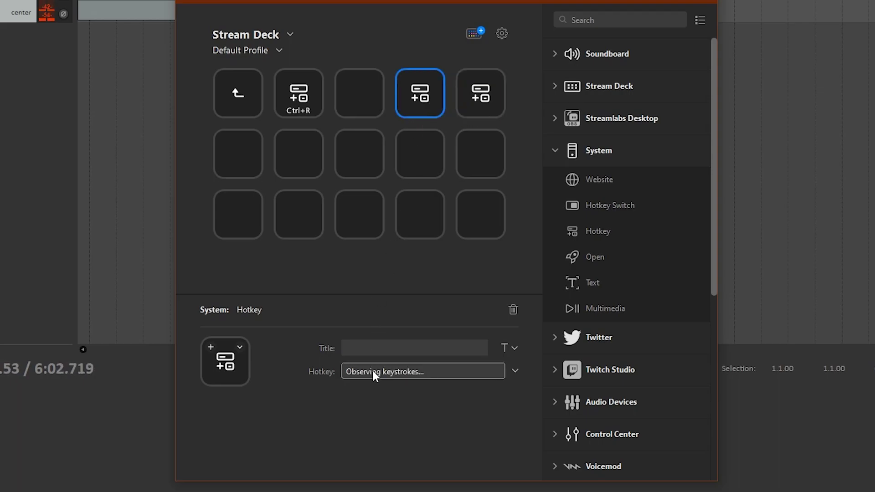
pyautogui.press('Escape')
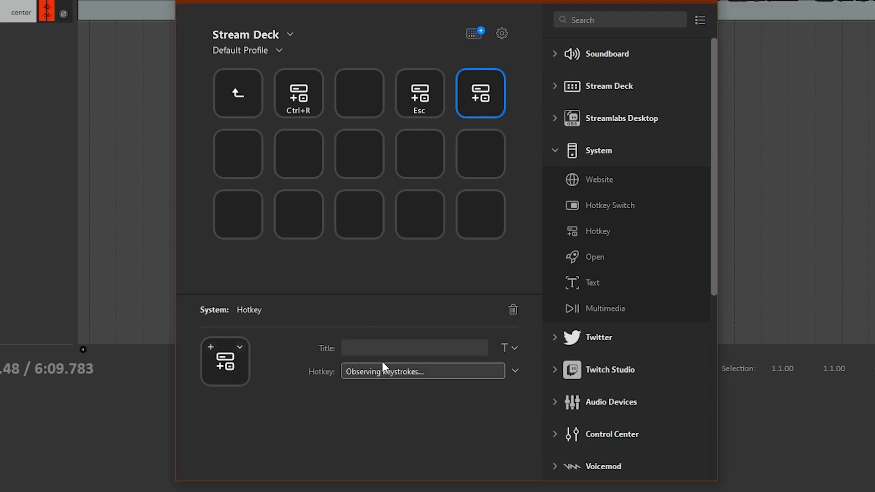
pyautogui.press('Home')
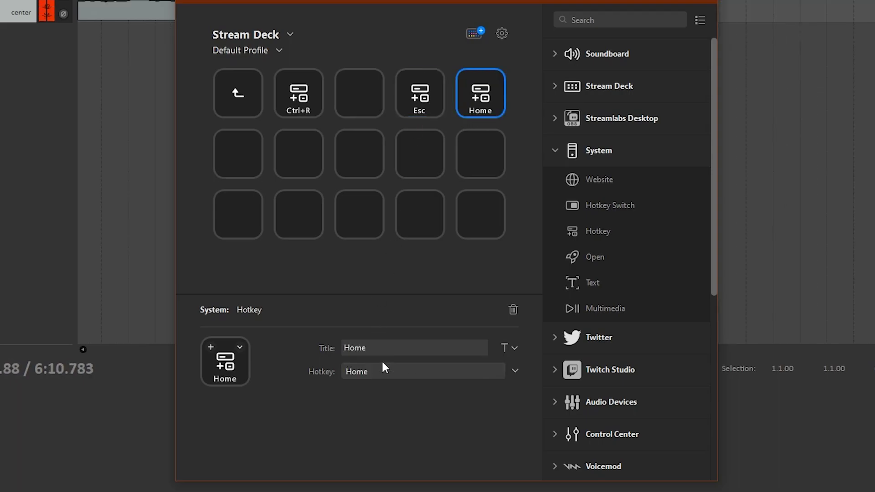
pyautogui.click(442, 280)
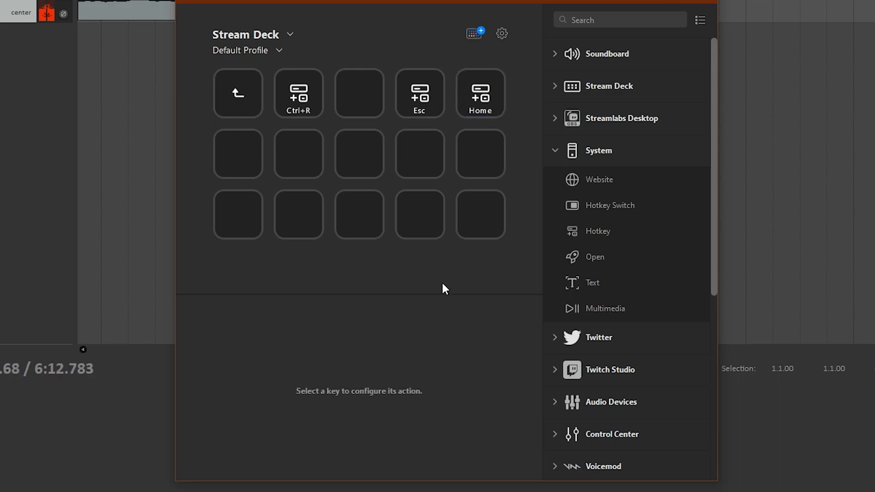
# Step: Add System Hotkey keys sending Space, Ctrl+Z and Ctrl+Shift+Z
pyautogui.moveTo(590, 231); pyautogui.dragTo(345, 164)
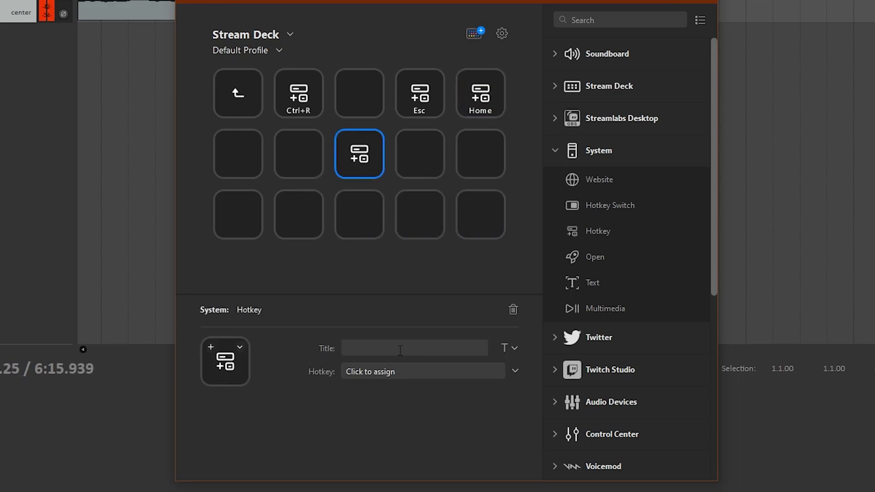
pyautogui.click(401, 370)
pyautogui.press('space')
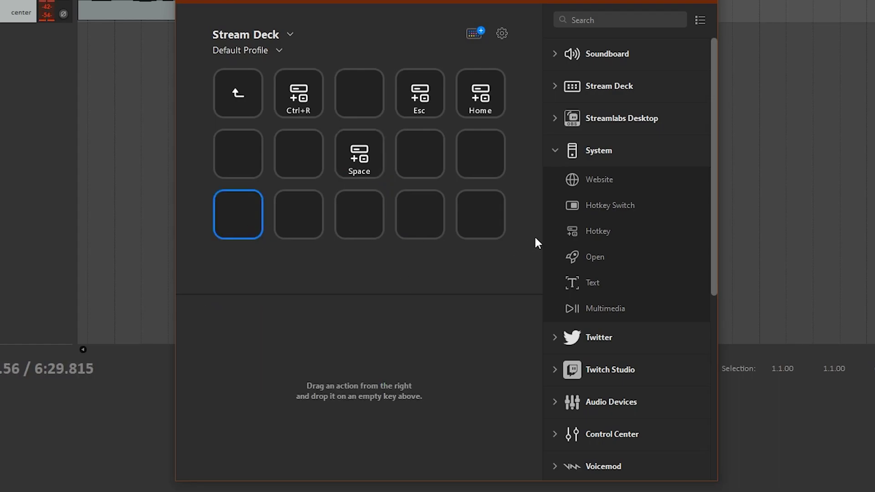
pyautogui.moveTo(597, 232); pyautogui.dragTo(301, 226)
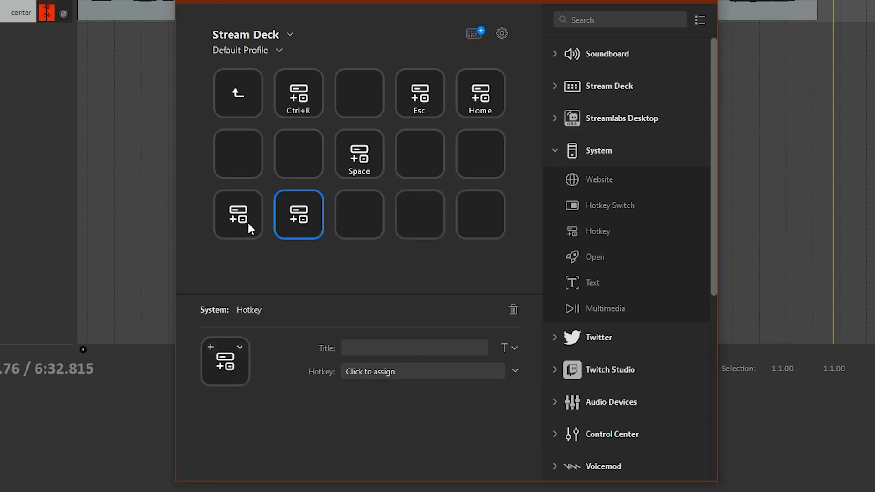
pyautogui.click(248, 227)
pyautogui.click(381, 372)
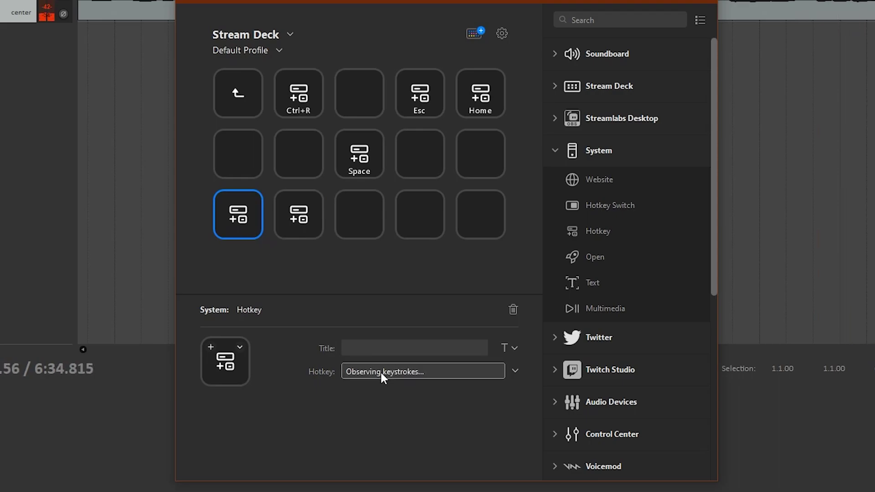
pyautogui.hotkey('ctrl', 'z')
pyautogui.click(287, 219)
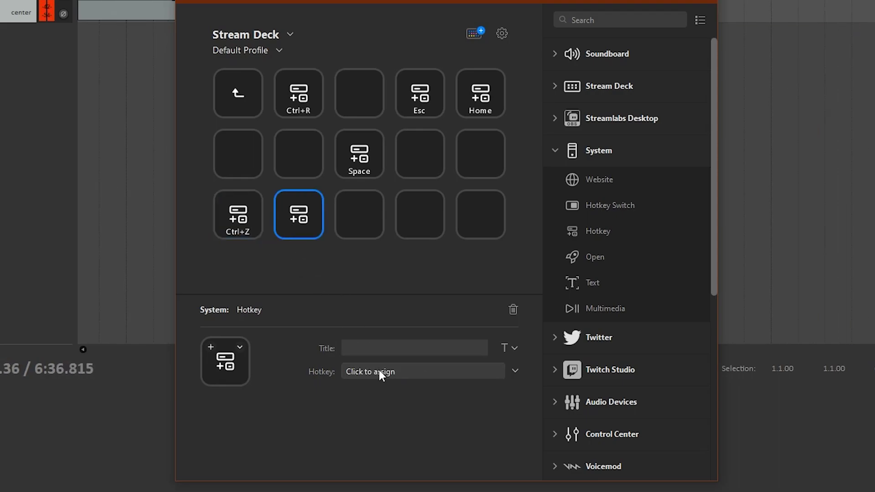
pyautogui.click(378, 368)
pyautogui.hotkey('ctrl', 'shift', 'z')
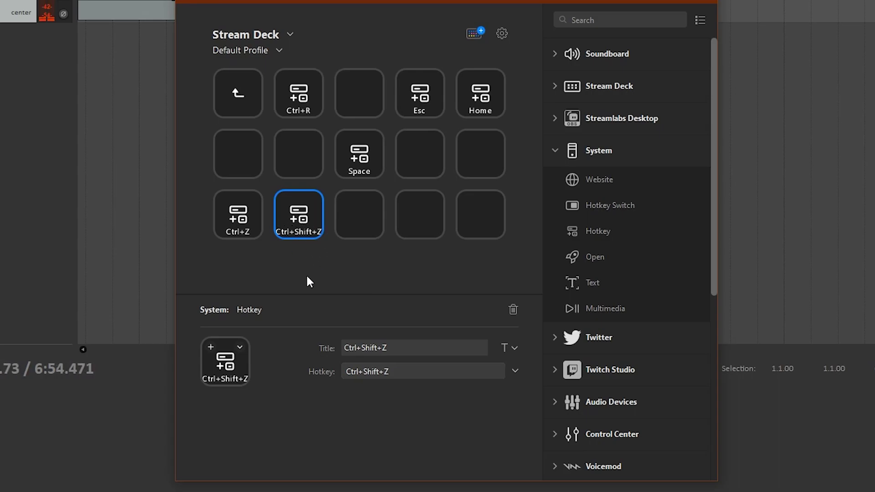
pyautogui.click(477, 163)
# Step: Turn the row 2, column 5 key into a multi action with two Space hotkey steps, then return to the folder
pyautogui.rightClick(483, 159)
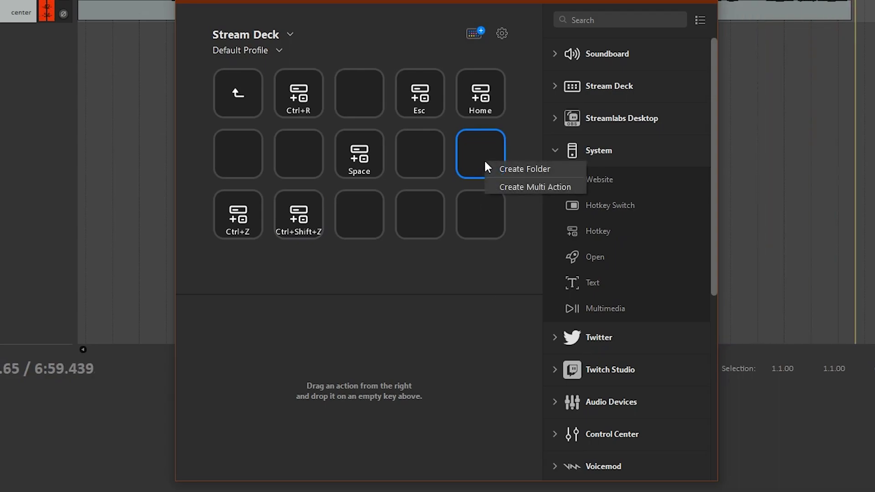
pyautogui.click(502, 184)
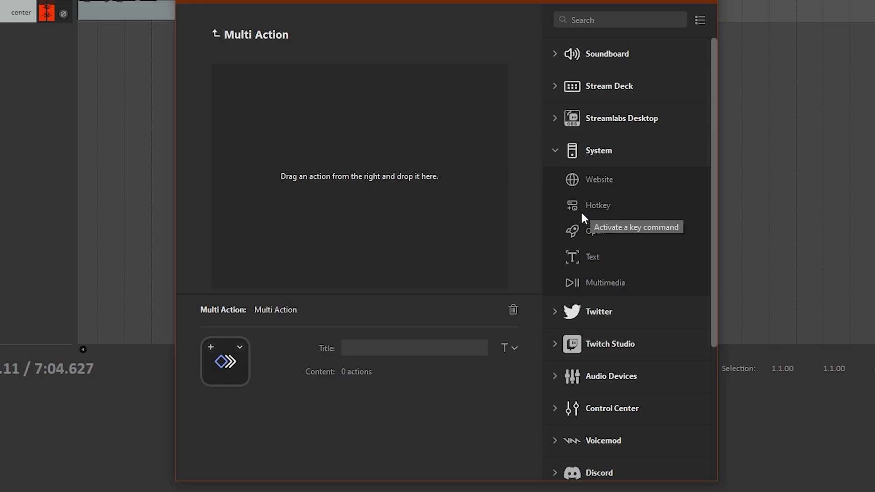
pyautogui.moveTo(599, 203); pyautogui.dragTo(393, 177)
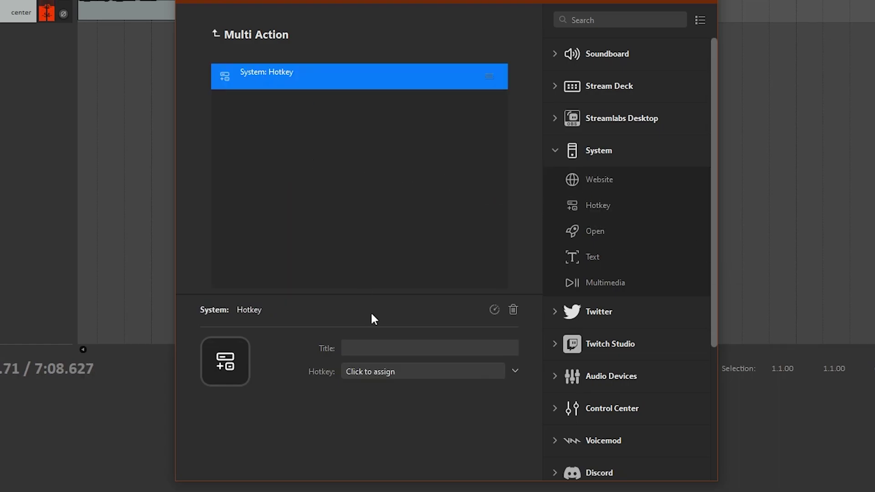
pyautogui.click(372, 374)
pyautogui.press('space')
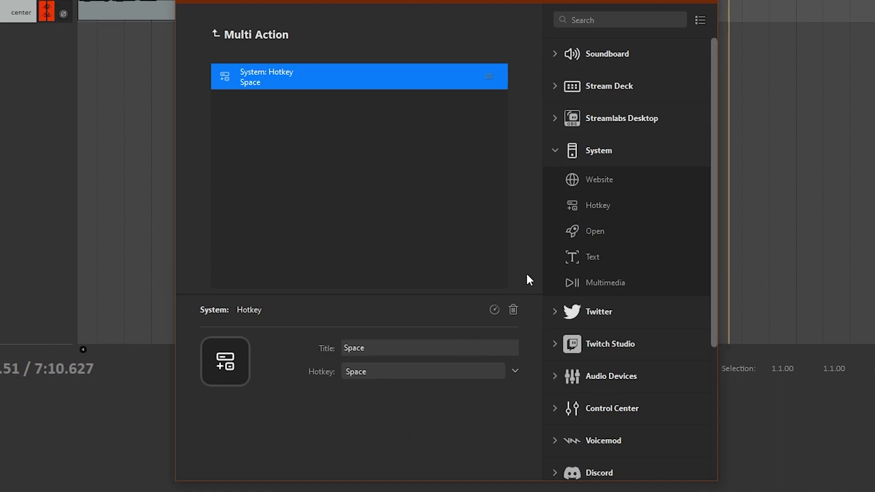
pyautogui.moveTo(608, 208); pyautogui.dragTo(301, 171)
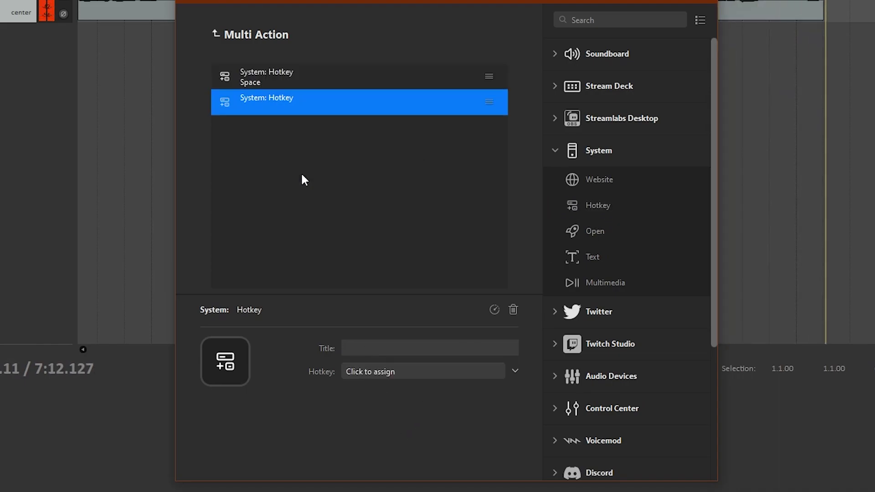
pyautogui.click(386, 373)
pyautogui.press('space')
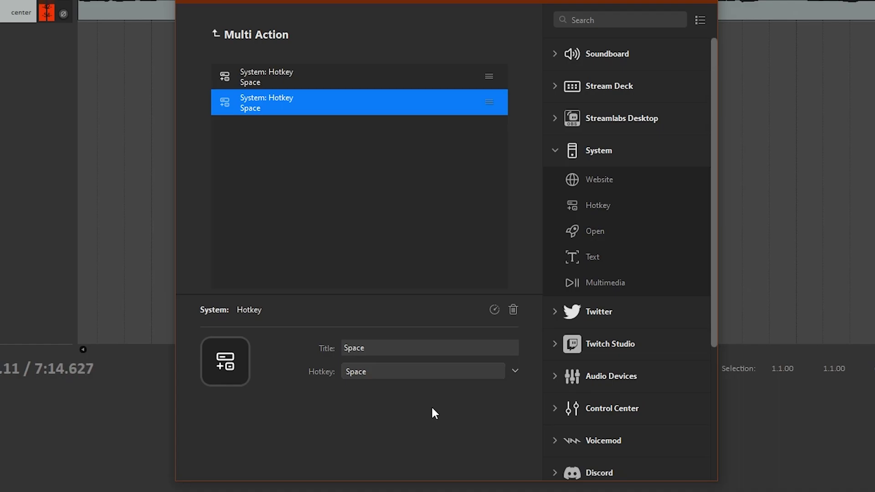
pyautogui.click(228, 38)
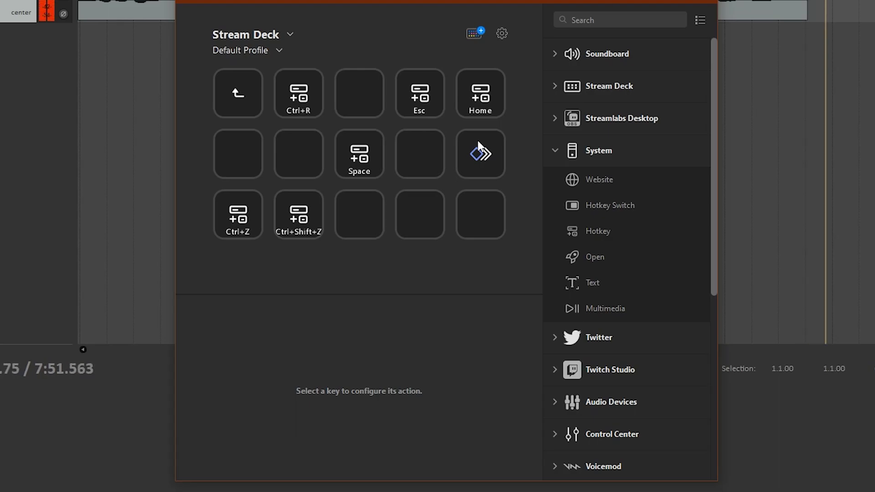
# Step: Put a Multi Action on the bottom-right key and add a blank Hotkey step to it
pyautogui.click(457, 221)
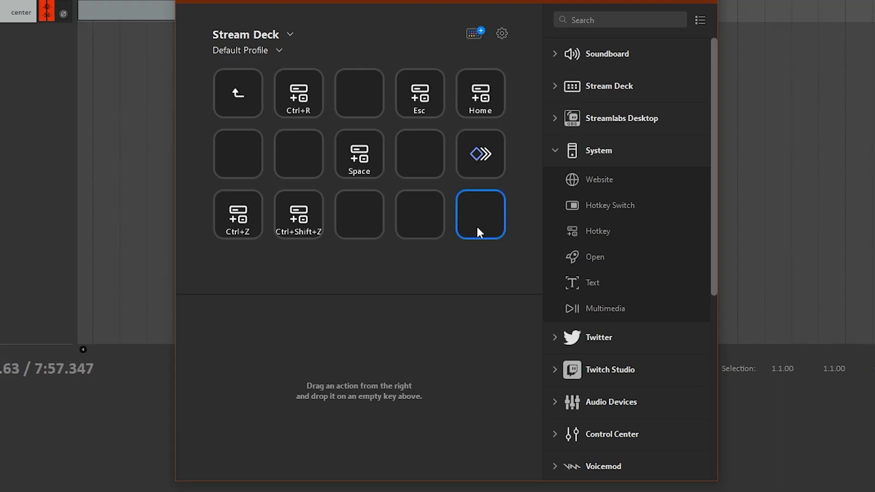
pyautogui.scroll(-5, 592, 232)
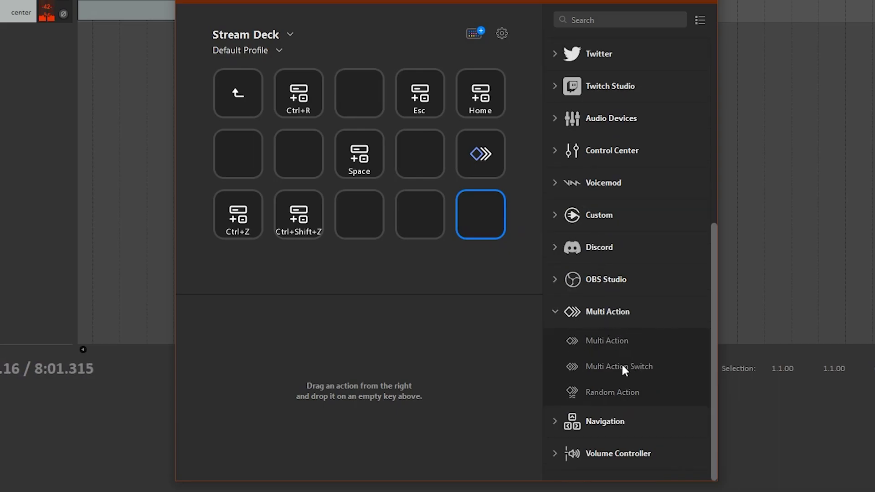
pyautogui.moveTo(621, 339); pyautogui.dragTo(488, 220)
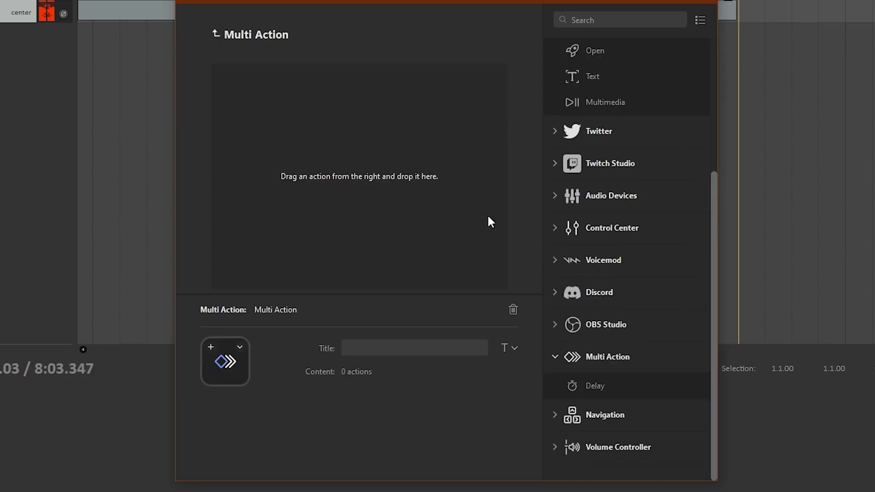
pyautogui.scroll(4, 613, 227)
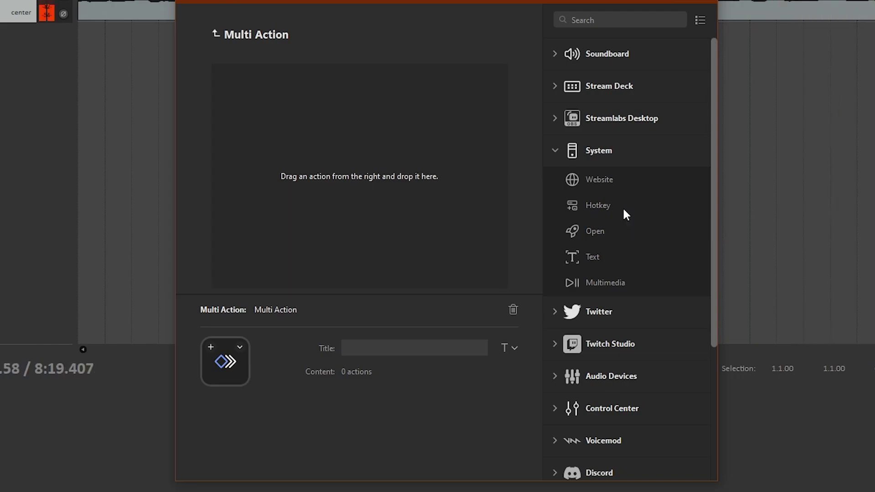
pyautogui.moveTo(609, 207); pyautogui.dragTo(495, 188)
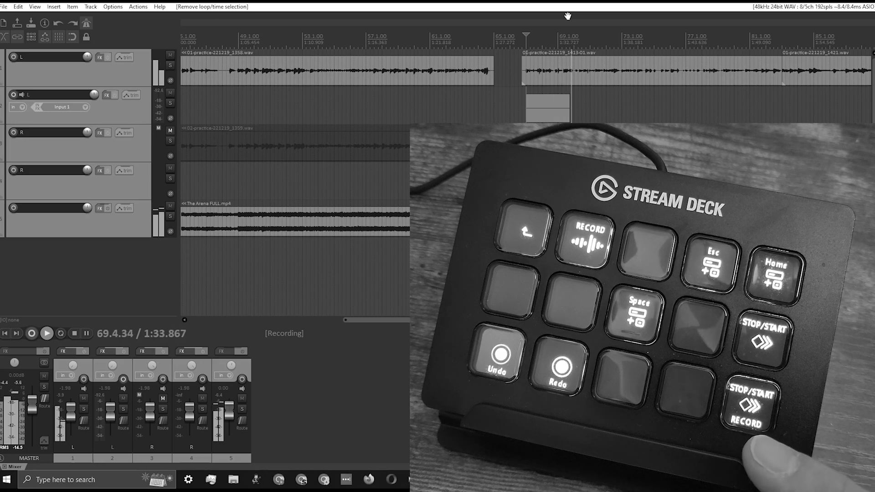
pyautogui.hotkey('ctrl', 'r')
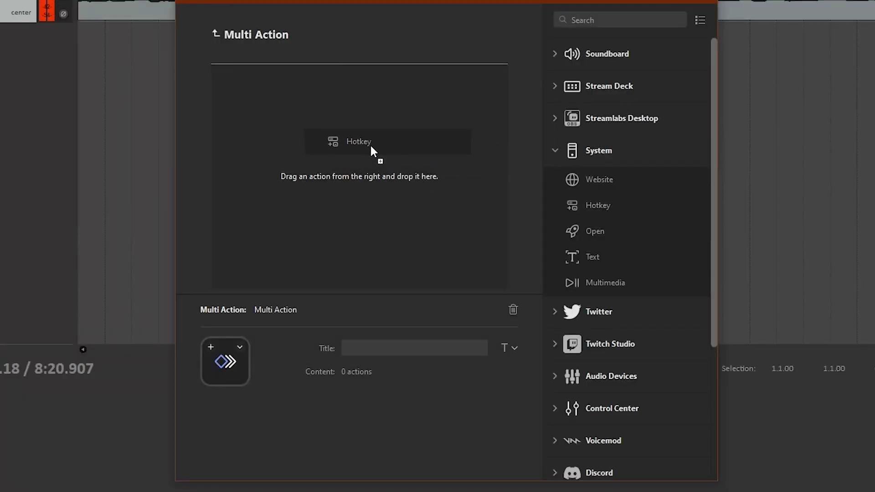
pyautogui.moveTo(371, 147); pyautogui.dragTo(373, 155)
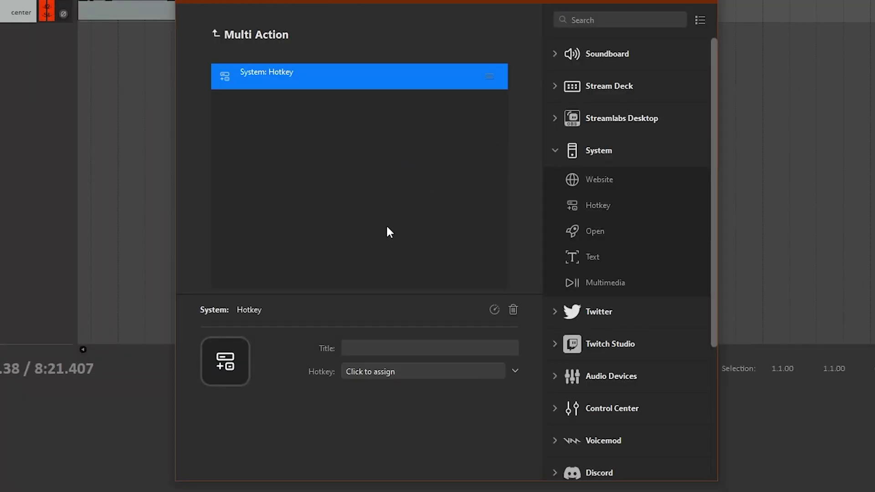
# Step: Give the multi action three hotkey steps: Space, Ctrl+Z, then Ctrl+R
pyautogui.click(411, 371)
pyautogui.press('space')
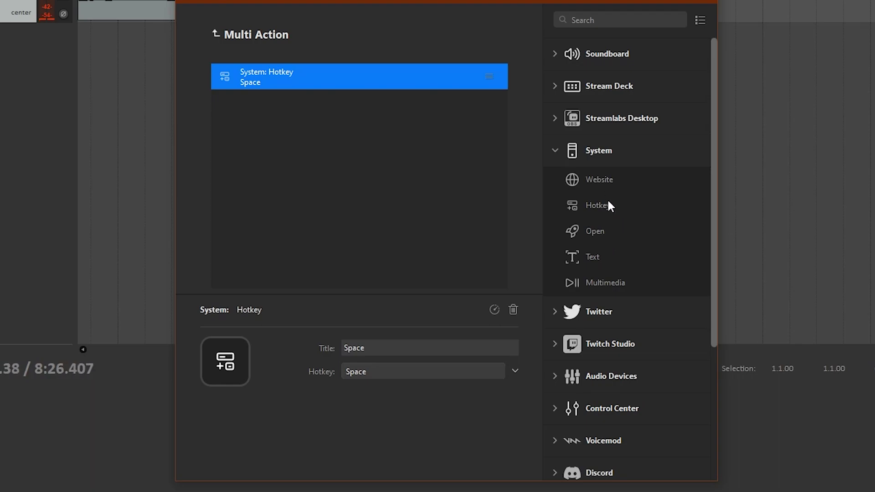
pyautogui.moveTo(607, 200); pyautogui.dragTo(291, 154)
pyautogui.click(384, 376)
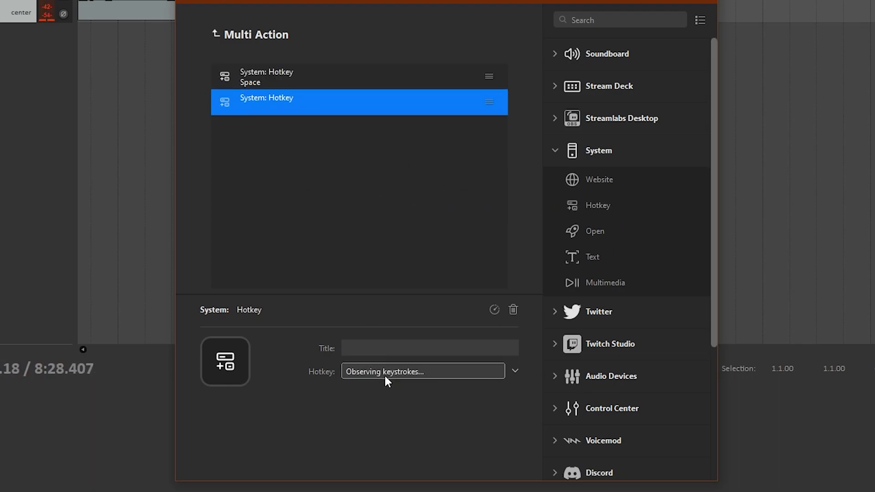
pyautogui.hotkey('ctrl', 'z')
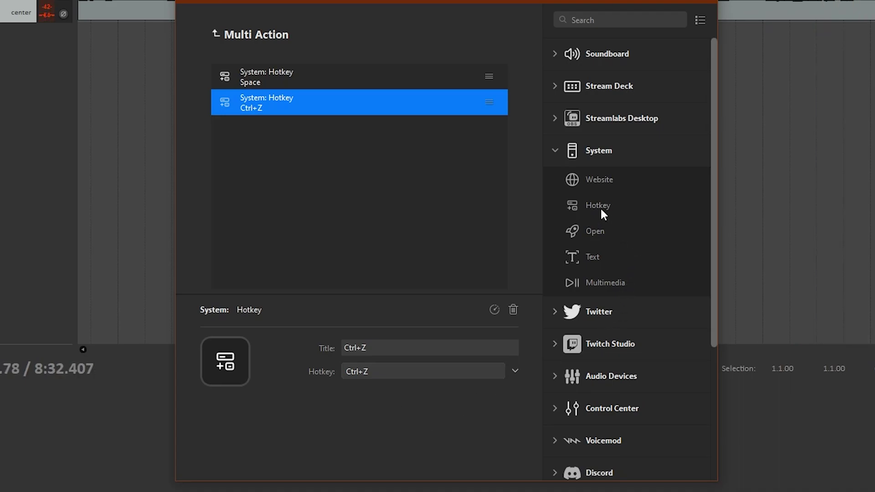
pyautogui.moveTo(600, 207); pyautogui.dragTo(343, 184)
pyautogui.click(362, 373)
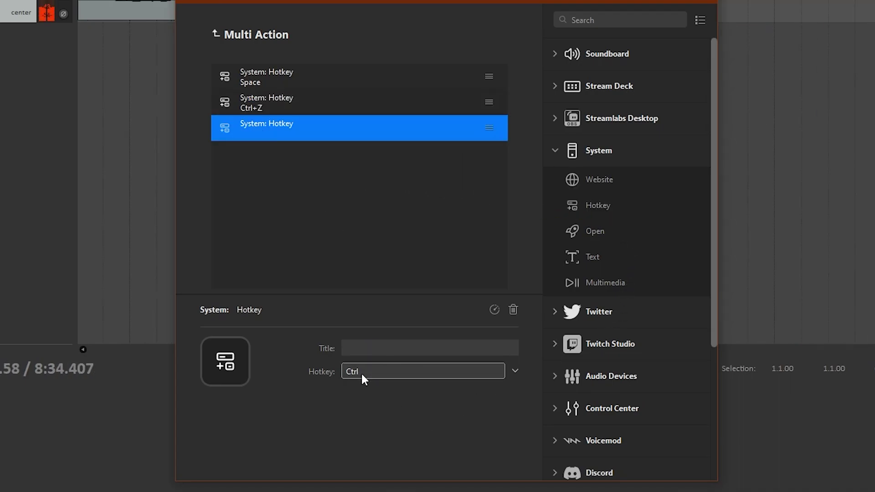
pyautogui.hotkey('ctrl', 'r')
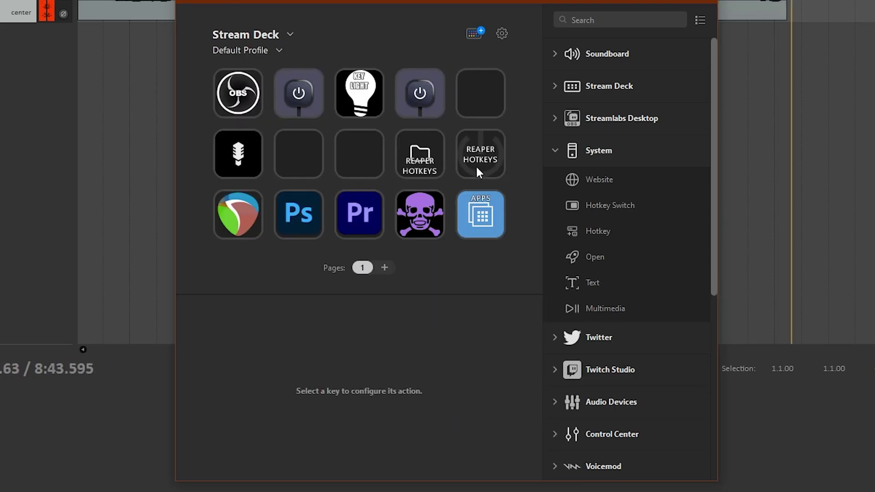
pyautogui.doubleClick(476, 165)
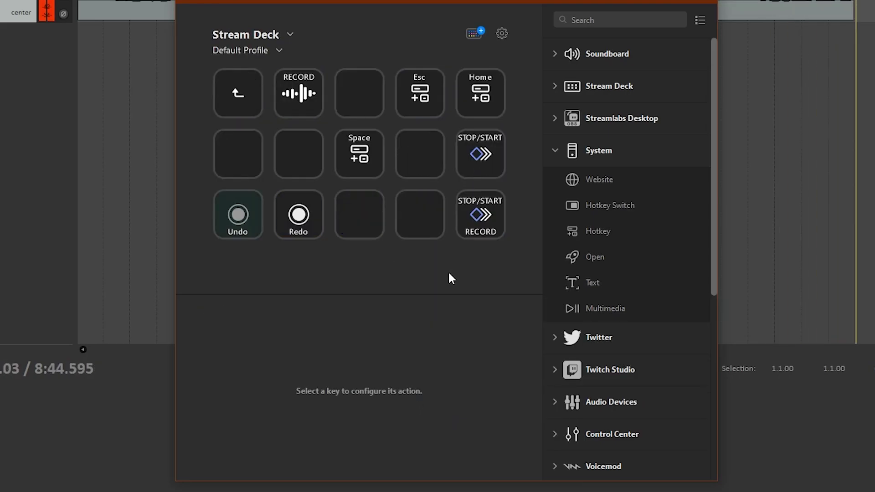